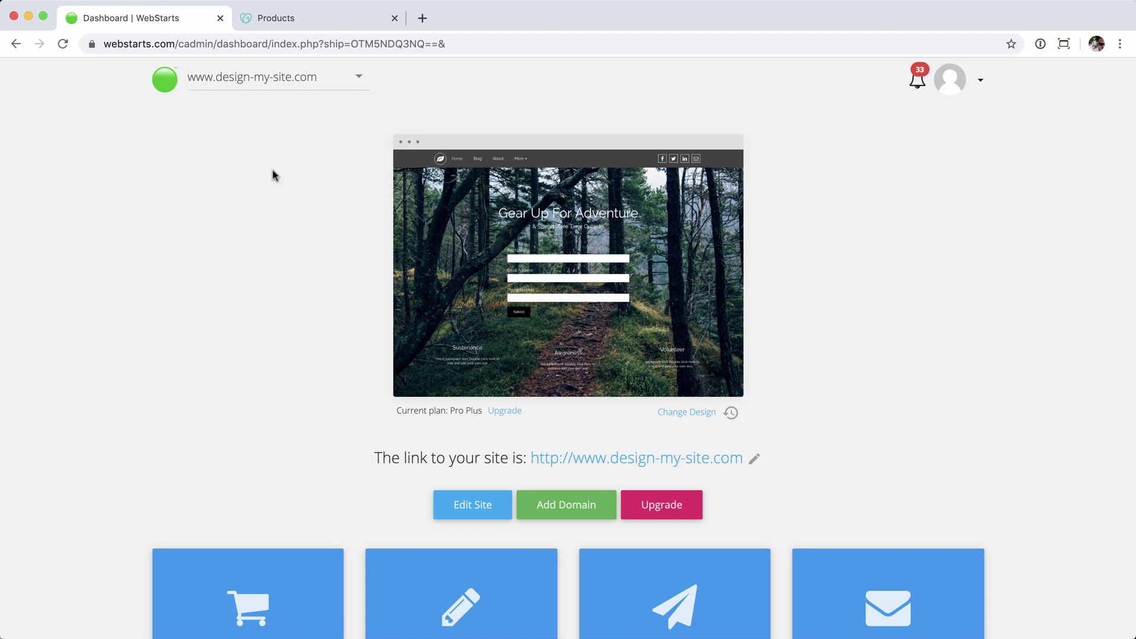
Step: From the GoDaddy Products page, open the Domain Settings for design-my-site.com
left_click(306, 27)
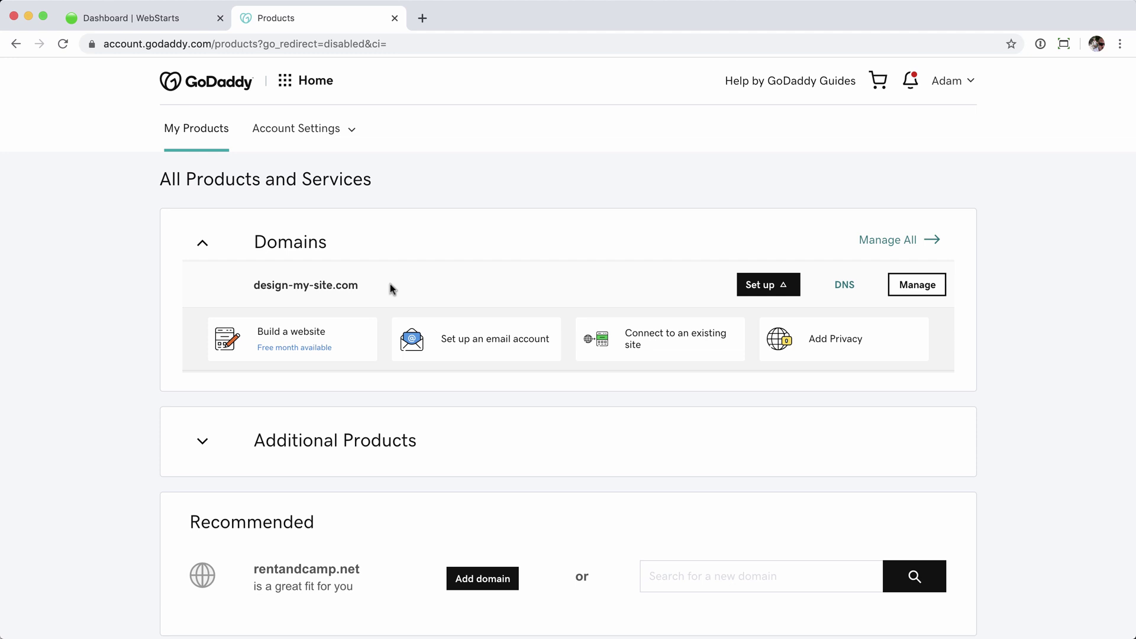
left_click(917, 285)
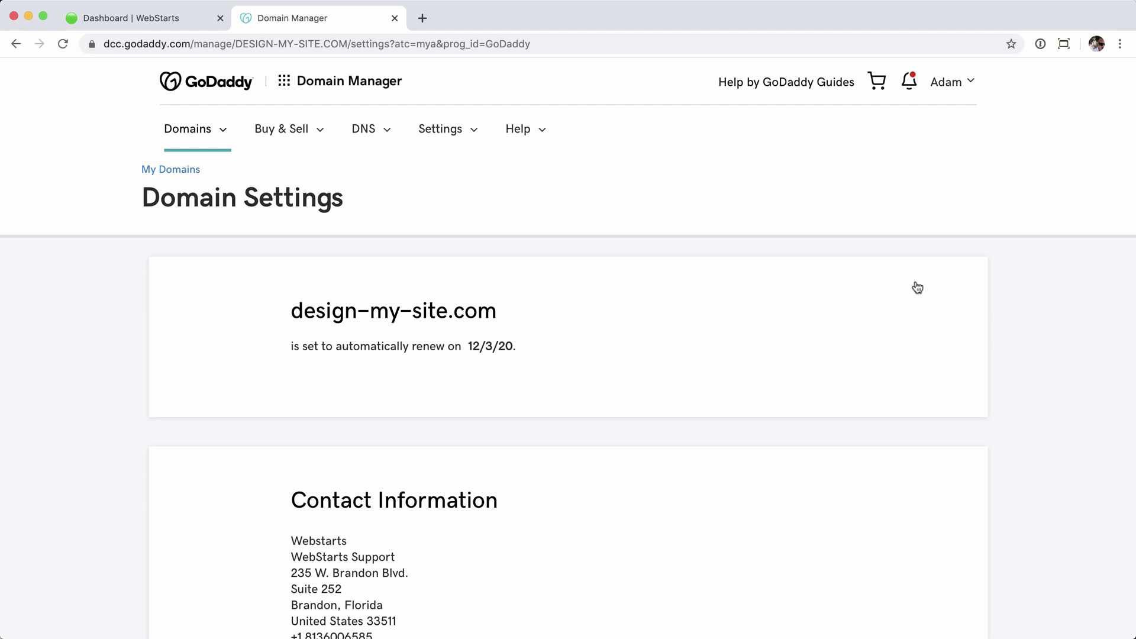
Step: Turn off design-my-site.com's domain lock and request its authorization code by e-mail
scroll(917, 288, "down", 6)
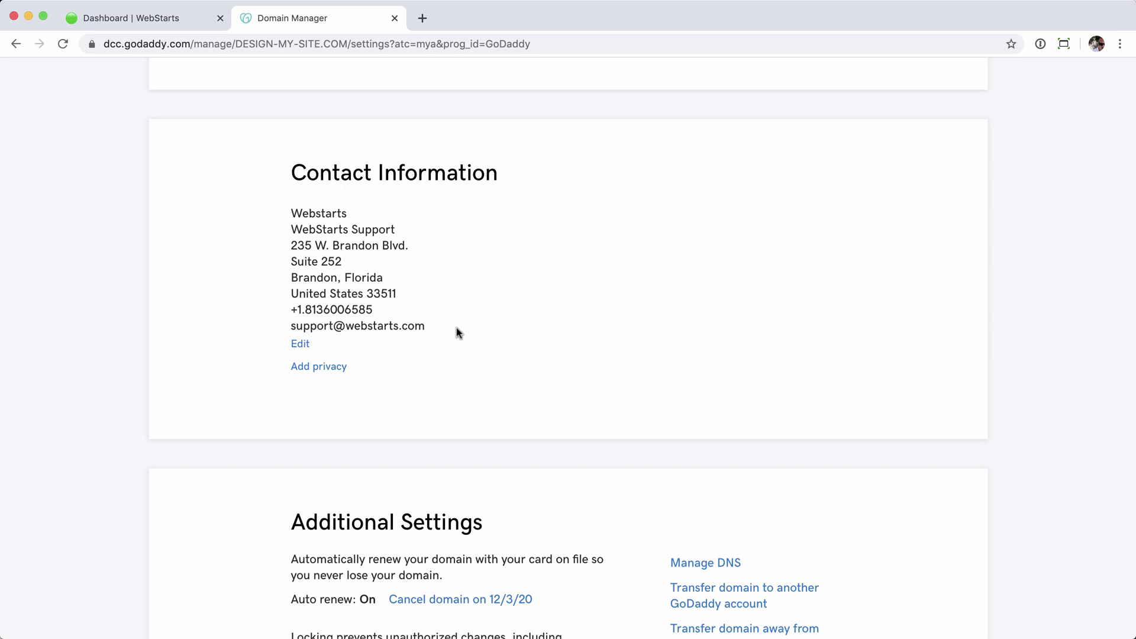
scroll(456, 328, "down", 5)
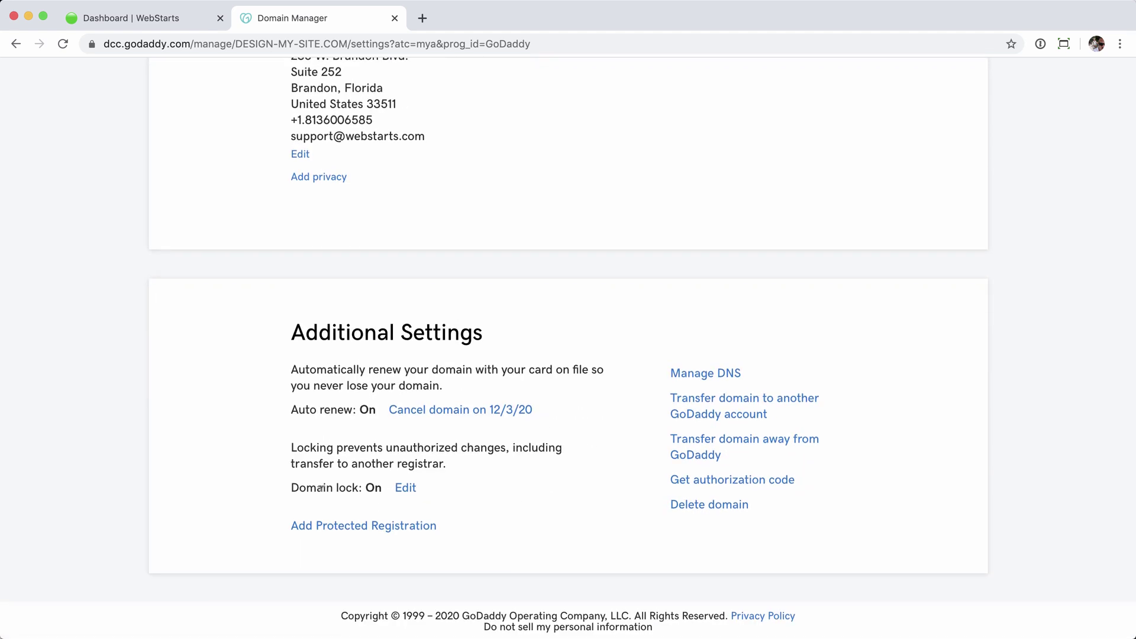
left_click(406, 488)
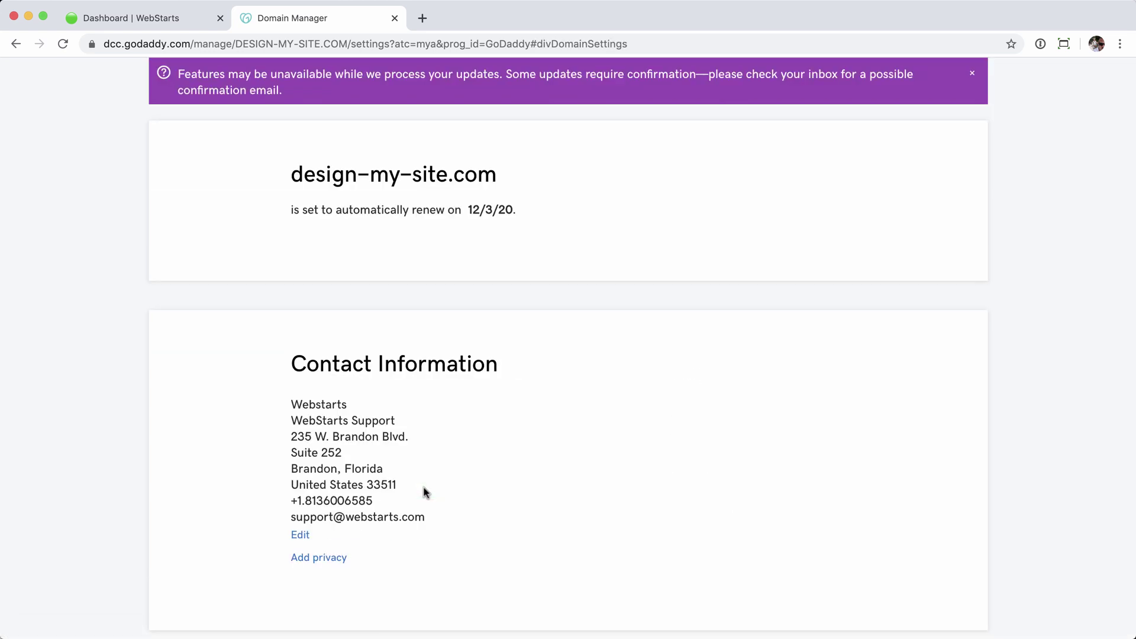
scroll(425, 491, "down", 10)
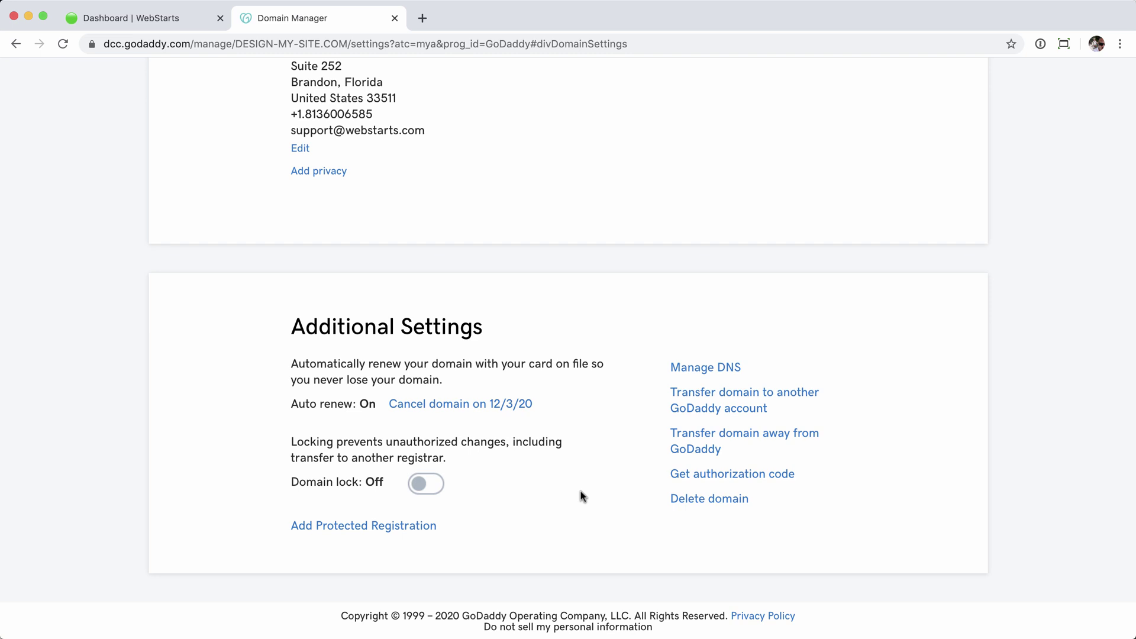
left_click(732, 480)
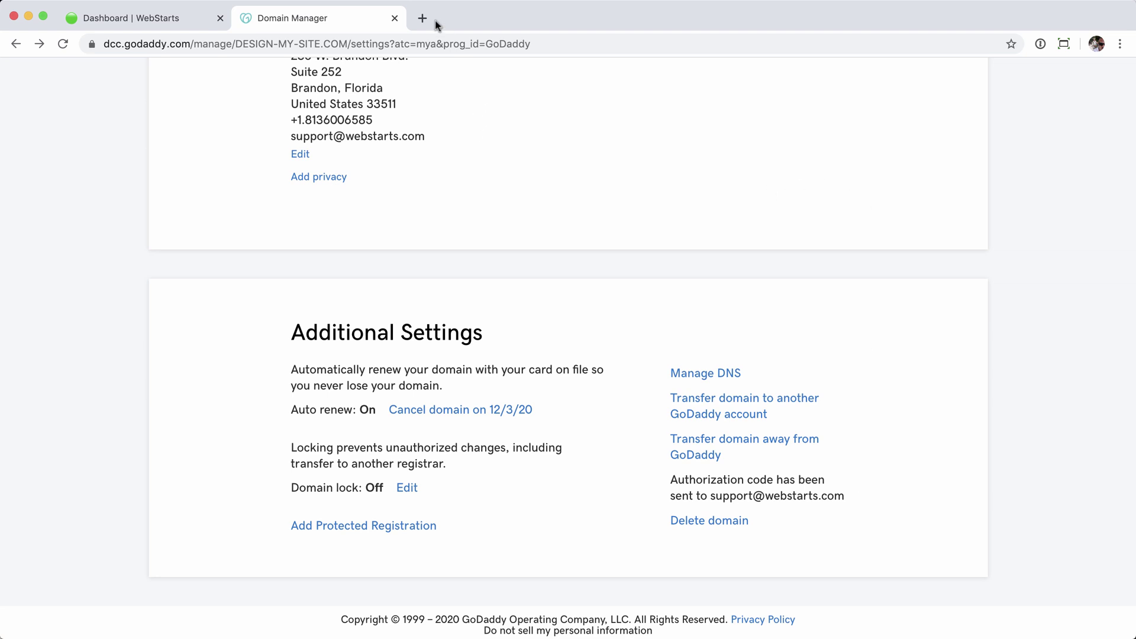
Step: Read GoDaddy's 'Authorization code enclosed.' e-mail in Gmail's All Mail, then return to Domain Manager
left_click(419, 19)
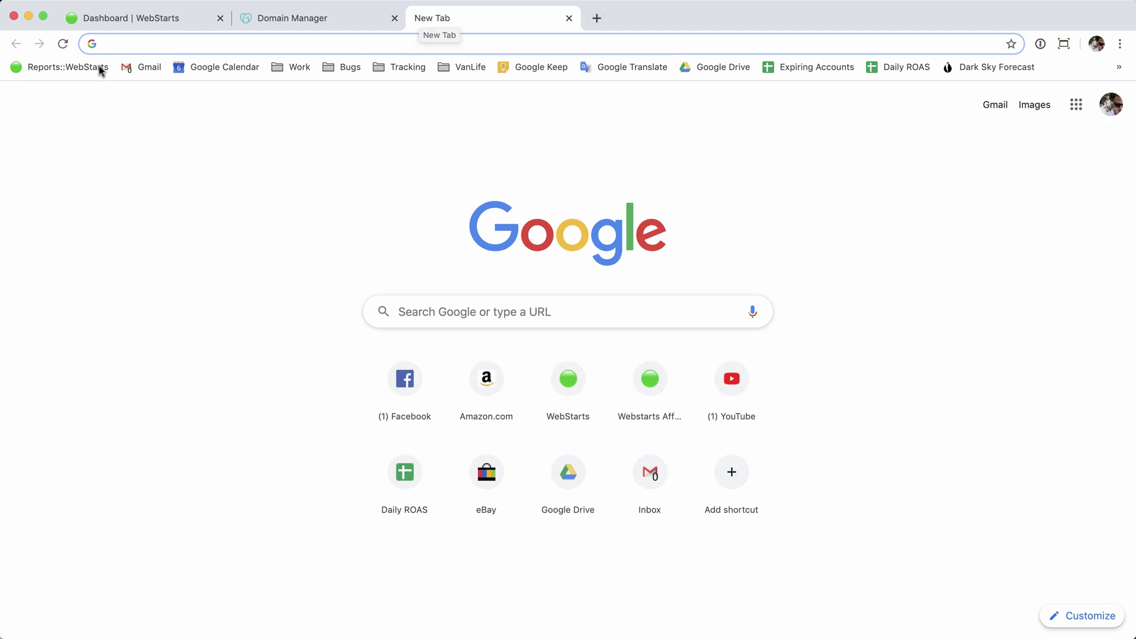
left_click(143, 66)
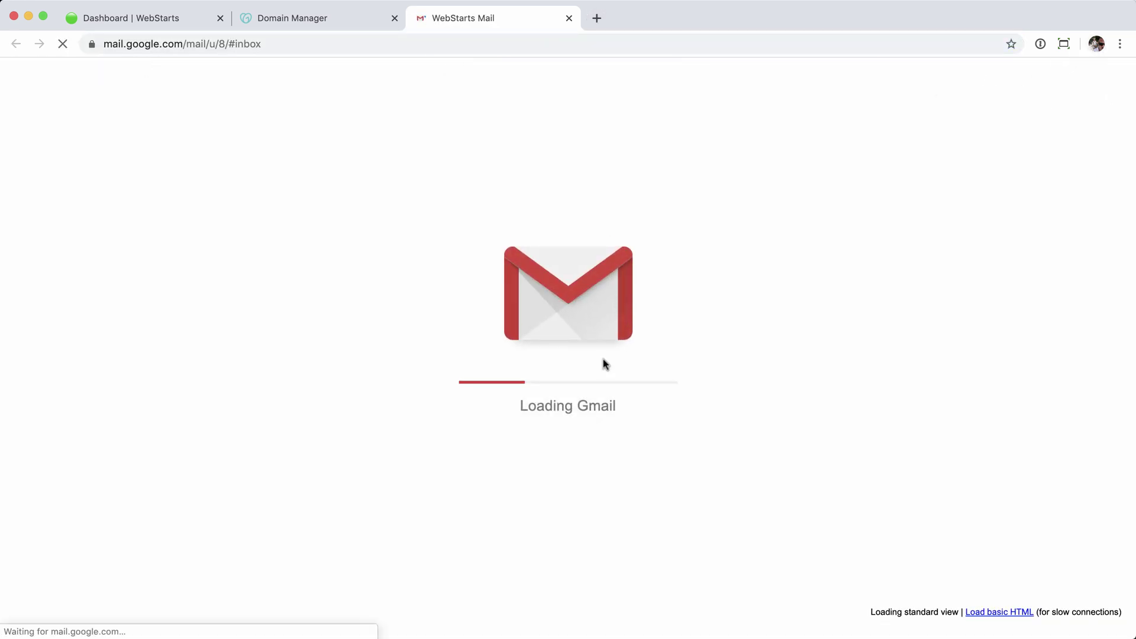
left_click(65, 222)
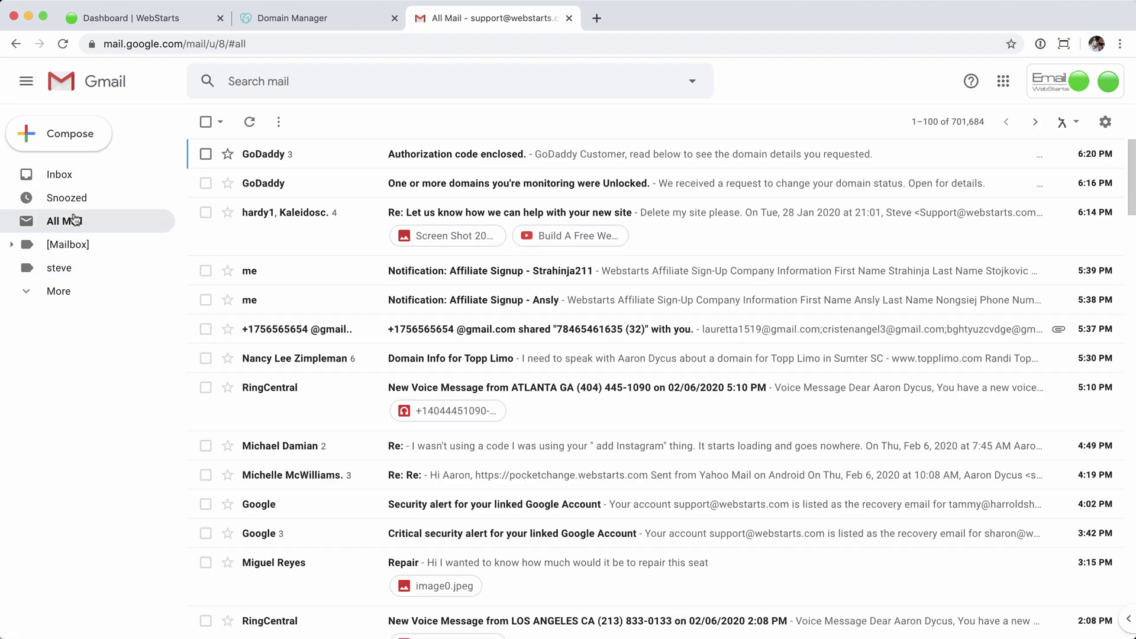
left_click(440, 157)
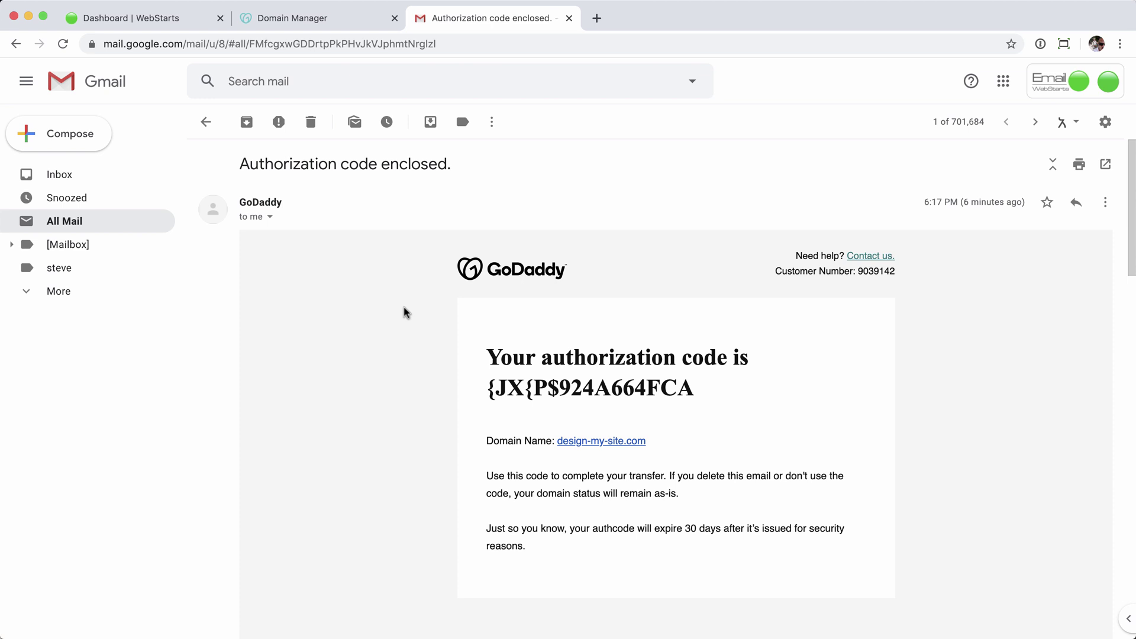
left_click(314, 22)
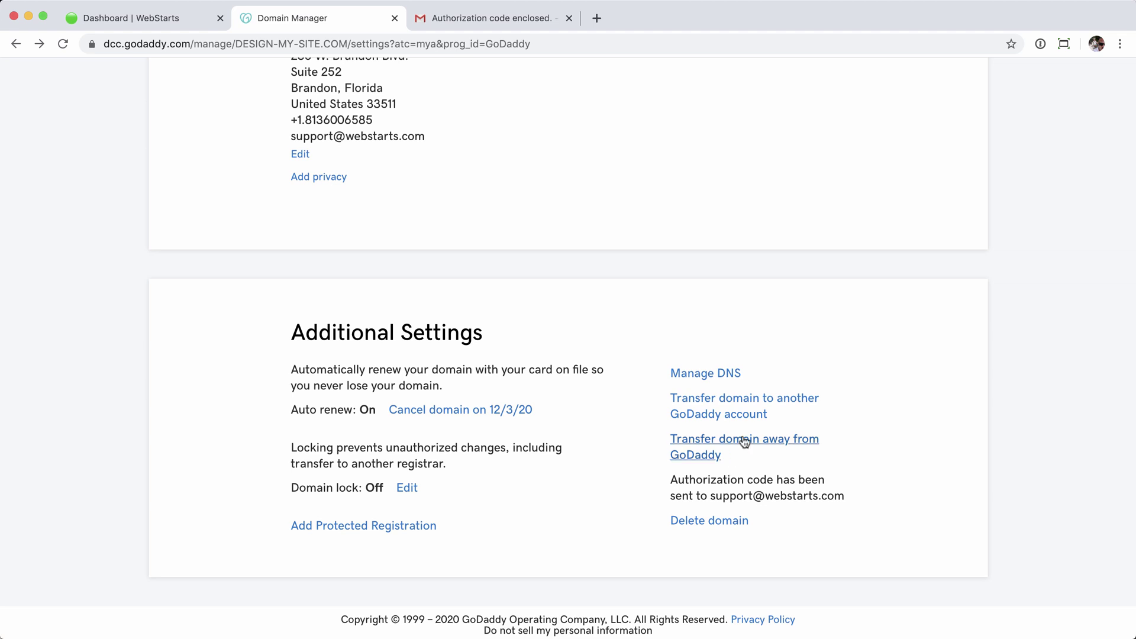
Step: Begin transferring design-my-site.com away from GoDaddy and reveal its authorization code
left_click(678, 439)
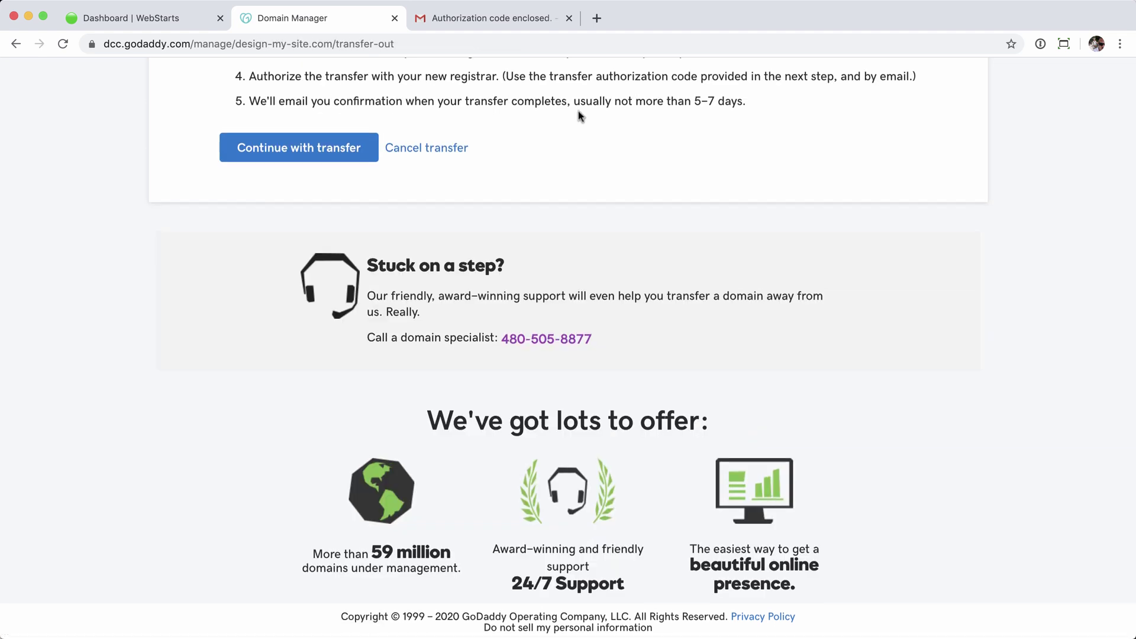
scroll(550, 233, "down", 3)
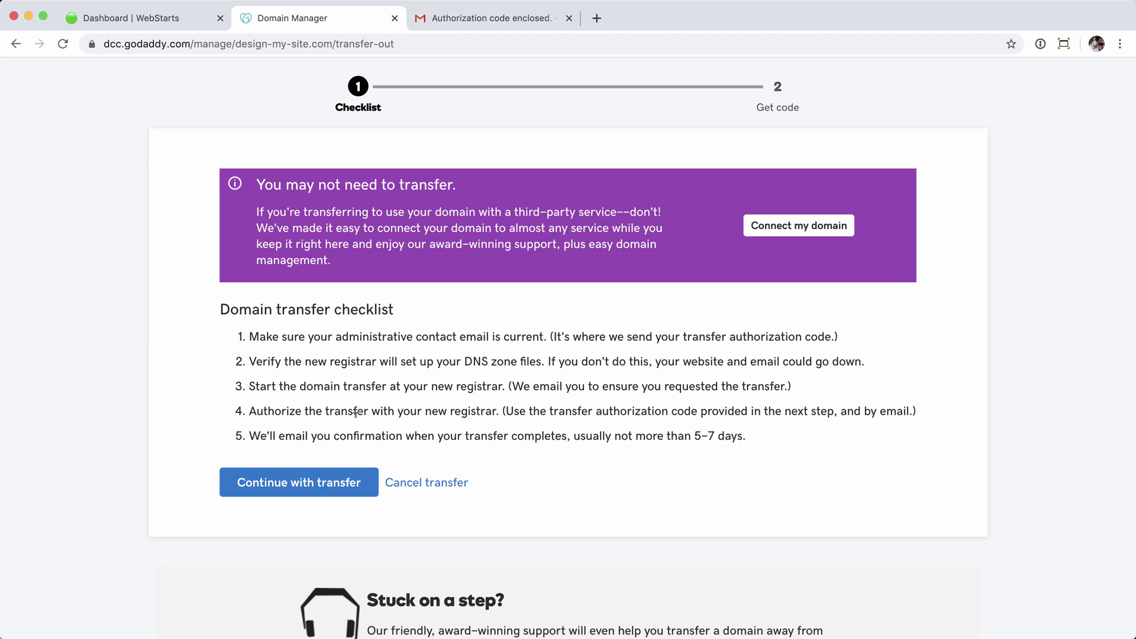
left_click(303, 482)
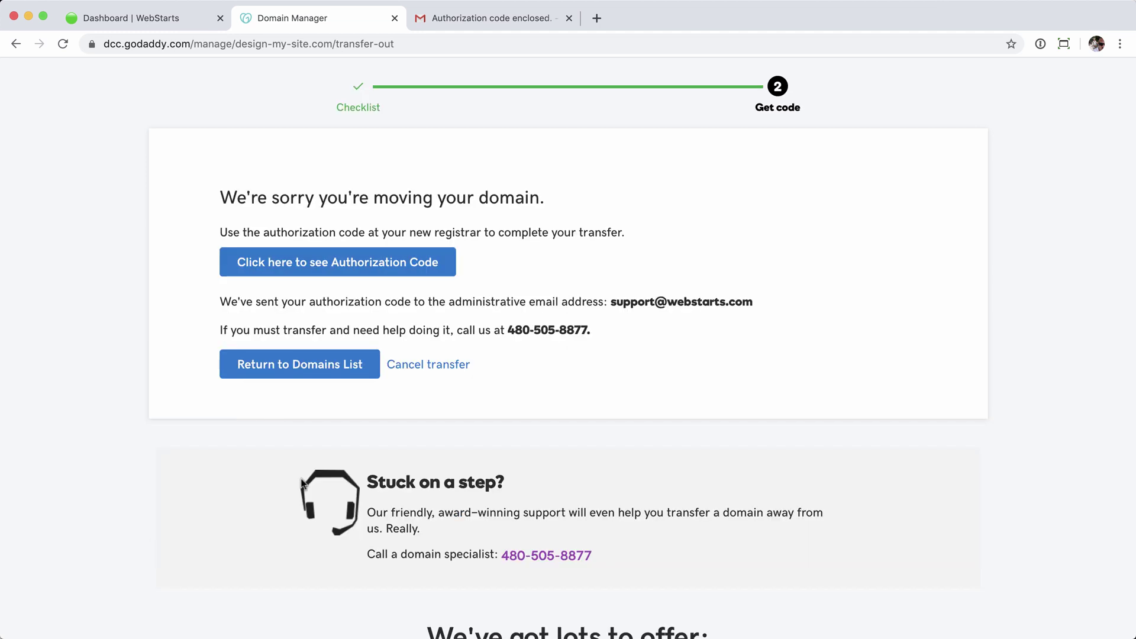
left_click(337, 268)
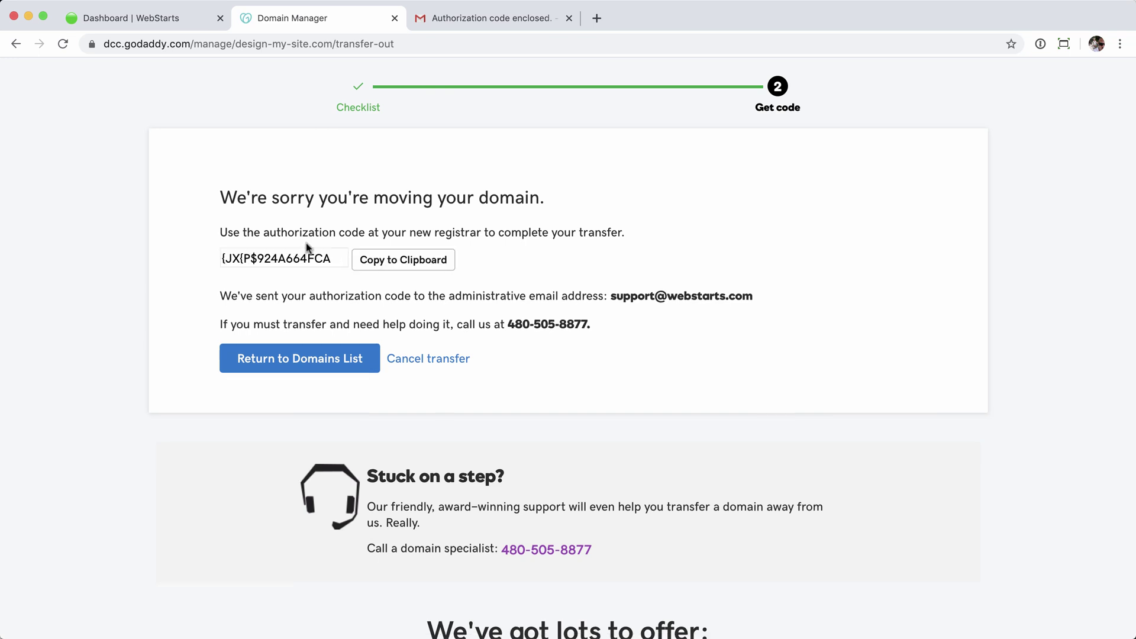
left_click(468, 26)
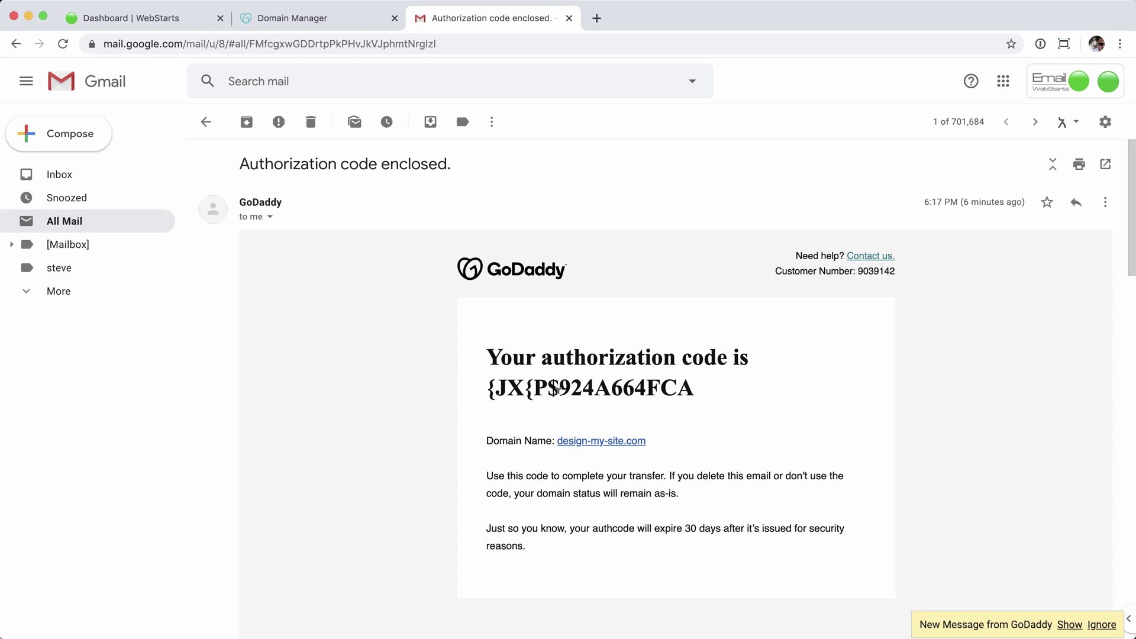
Step: Go from the WebStarts dashboard to My Domains through the account avatar menu
left_click(329, 26)
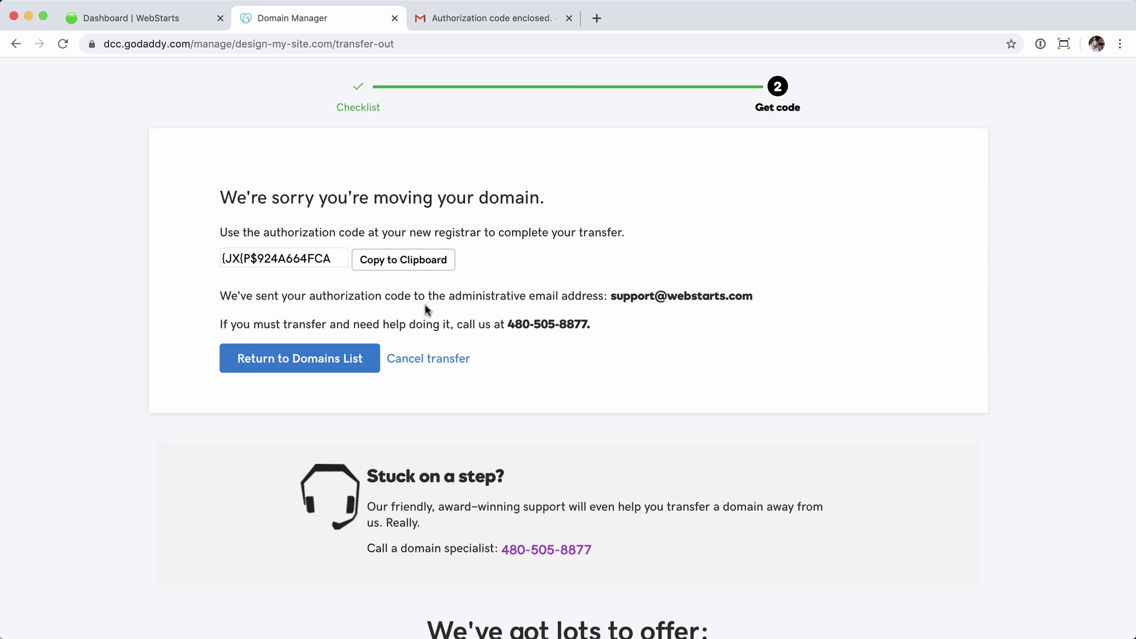
left_click(162, 18)
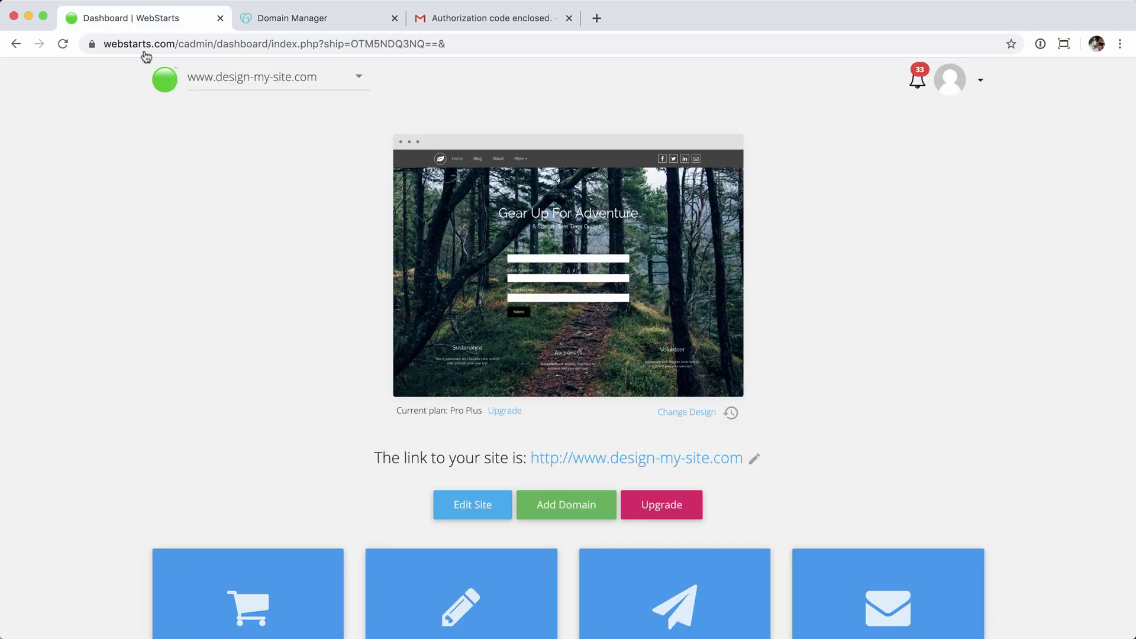
left_click(979, 80)
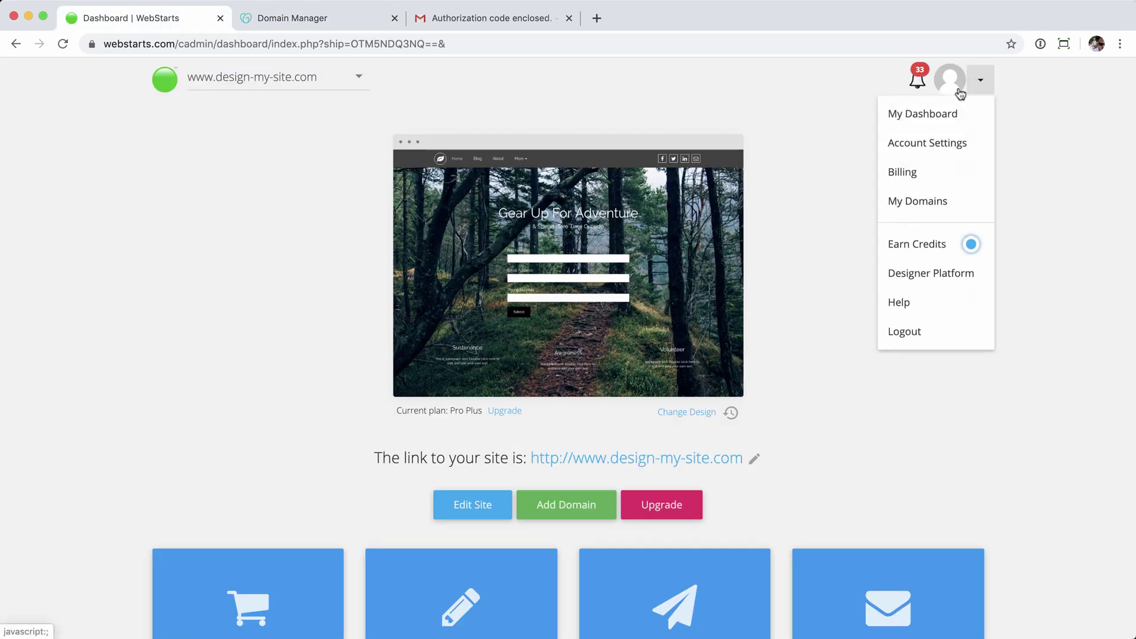
left_click(922, 204)
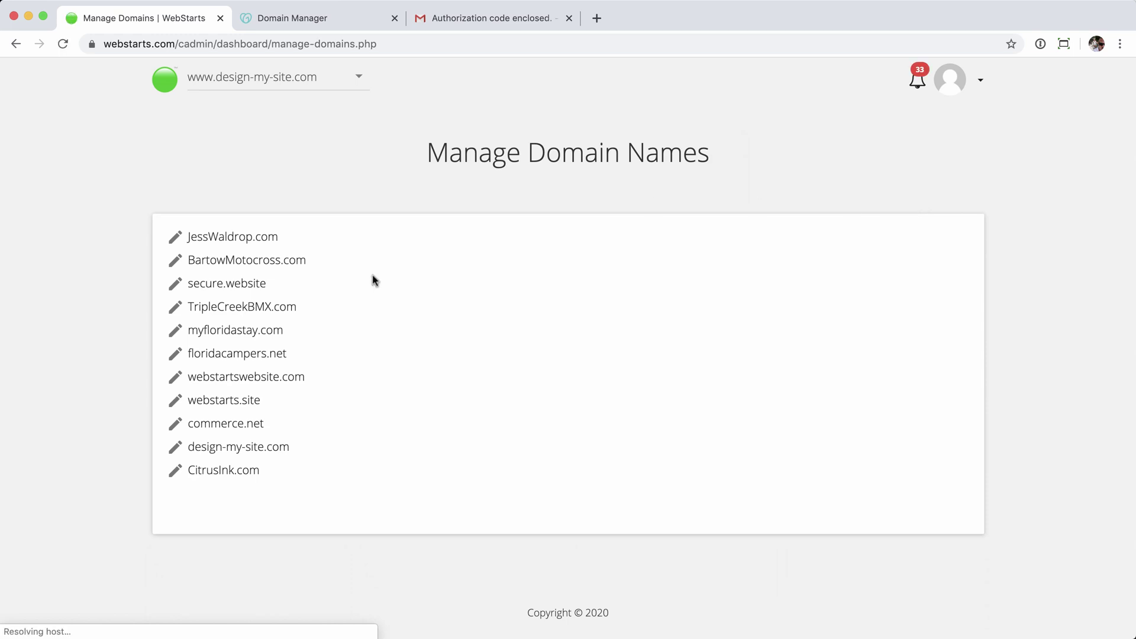
Step: Start and confirm the Transfer to Webstarts for design-my-site.com from its domain details
left_click(174, 450)
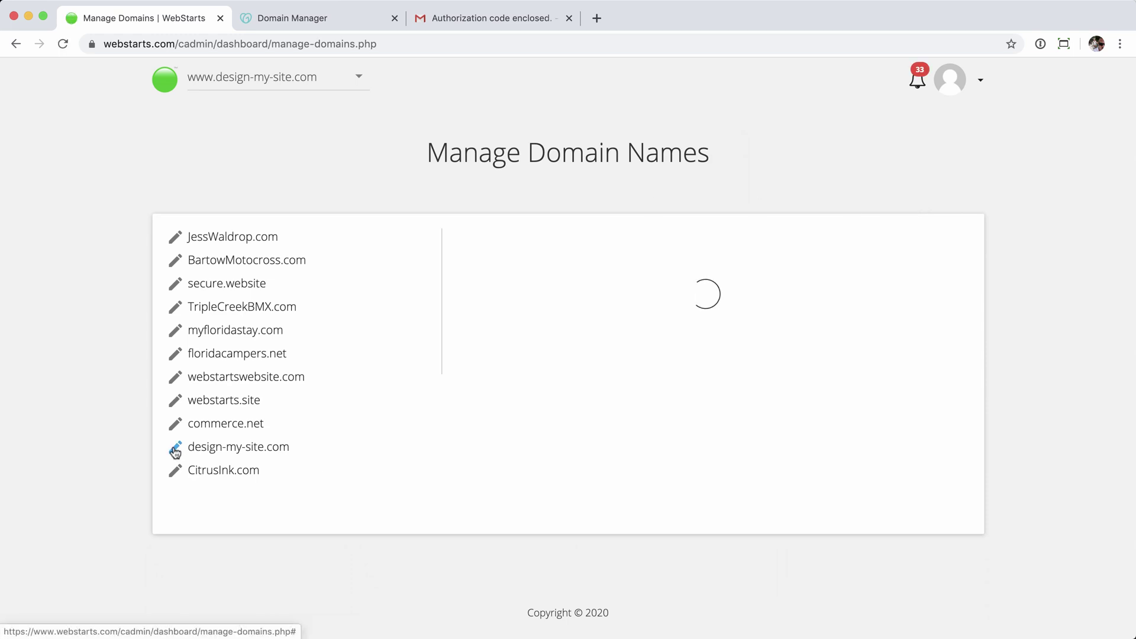
scroll(1035, 411, "down", 3)
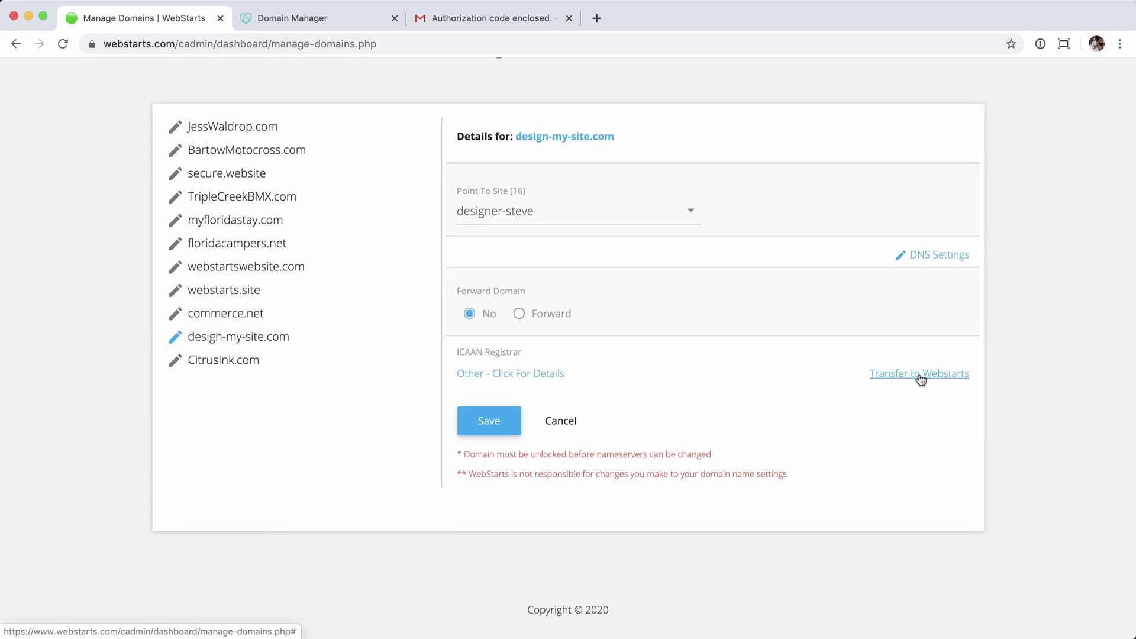
left_click(921, 374)
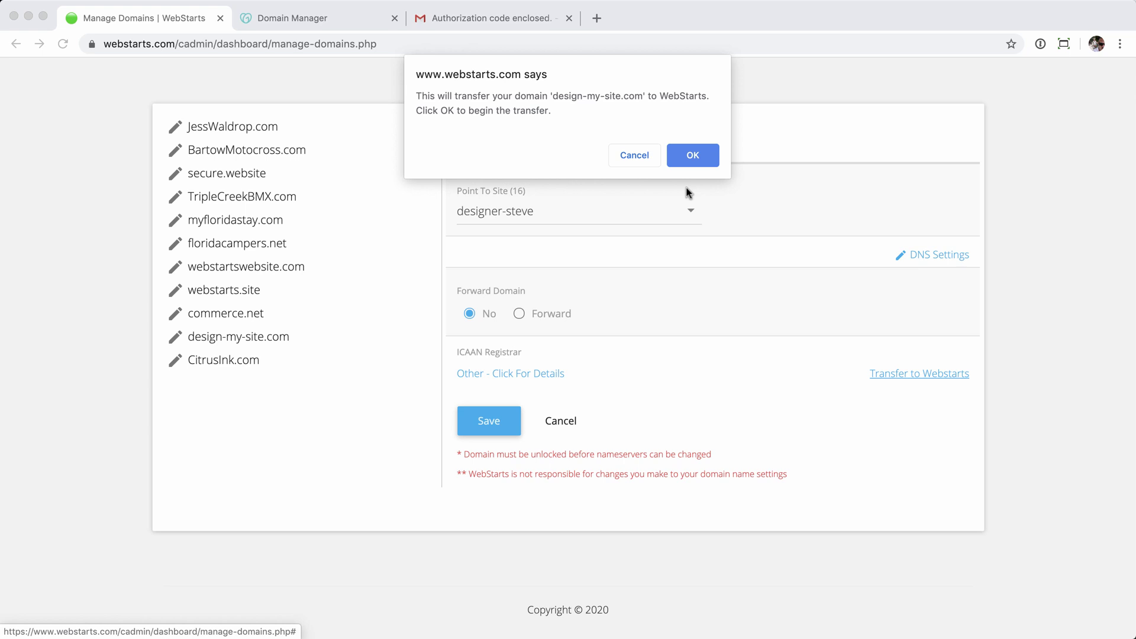
left_click(695, 155)
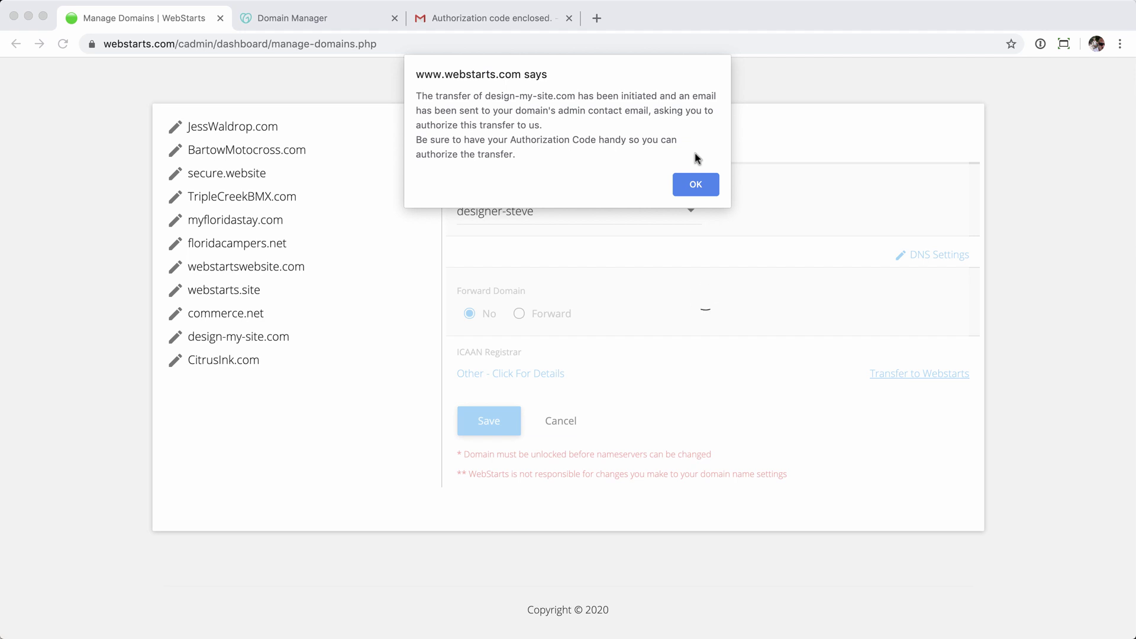
left_click(697, 181)
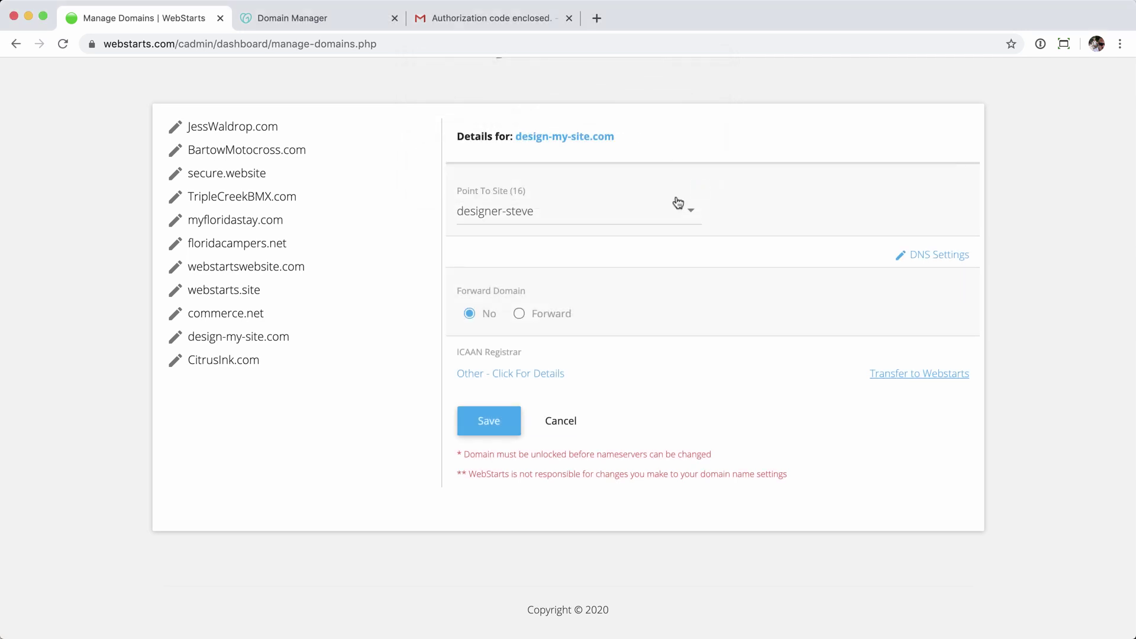
Step: Open the design-my-site.com Transfer Request e-mail and follow its approve.domainadmin.com link
left_click(495, 18)
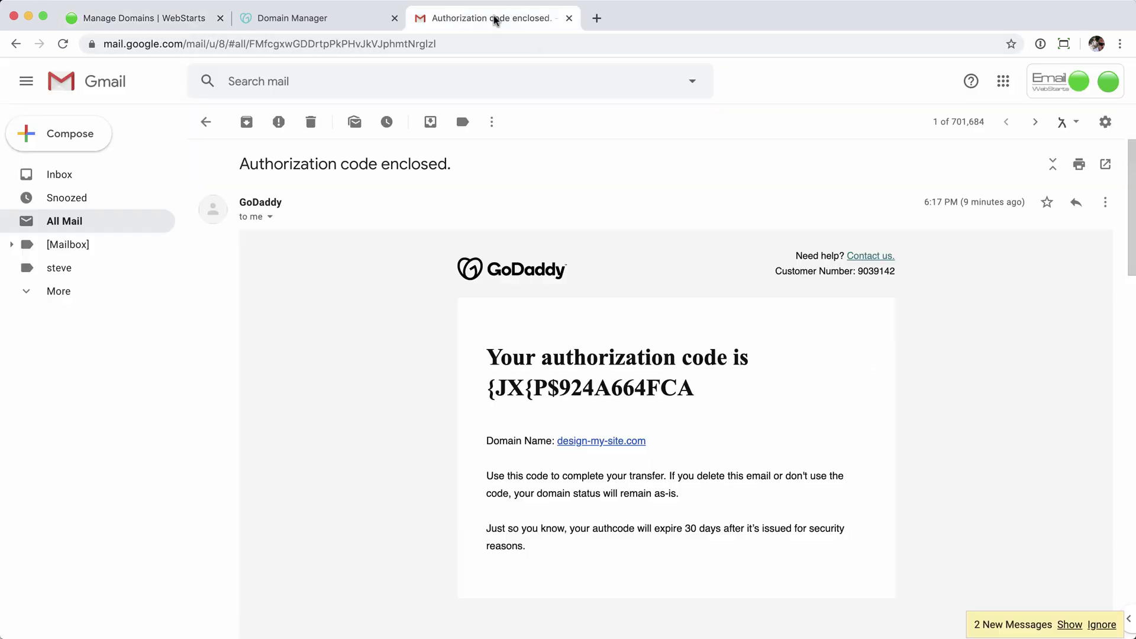
left_click(68, 225)
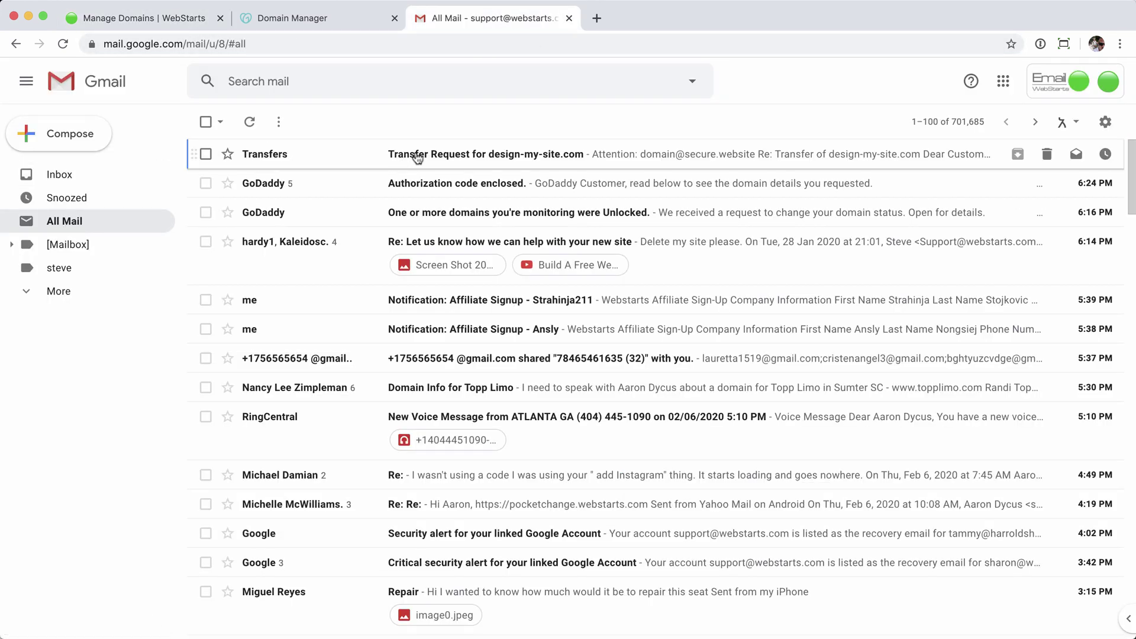
left_click(471, 155)
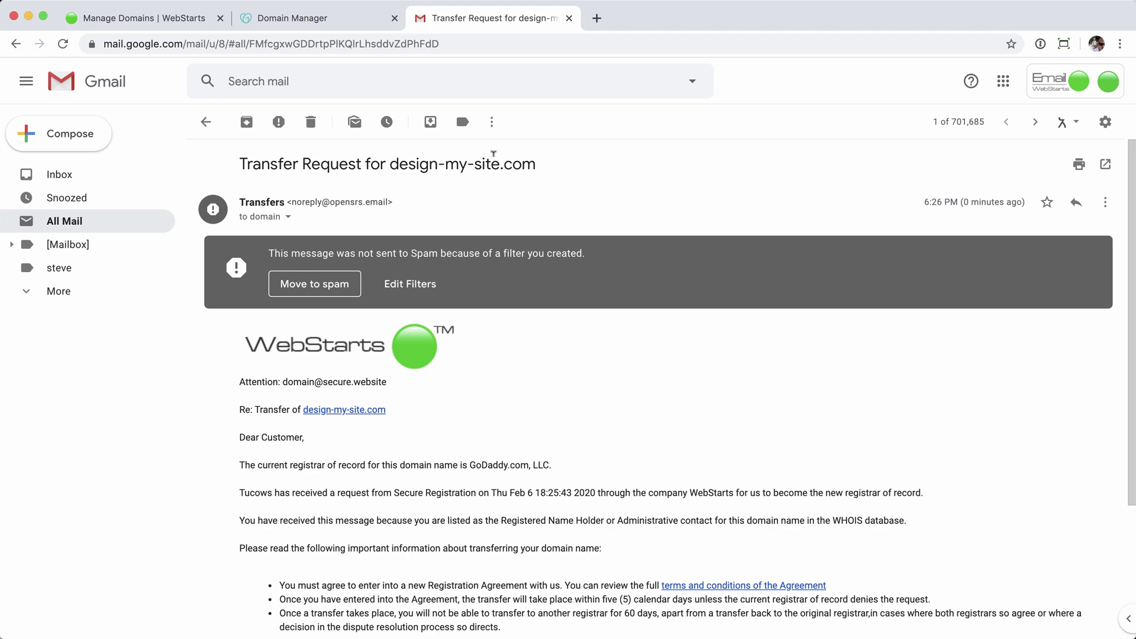
scroll(765, 299, "down", 5)
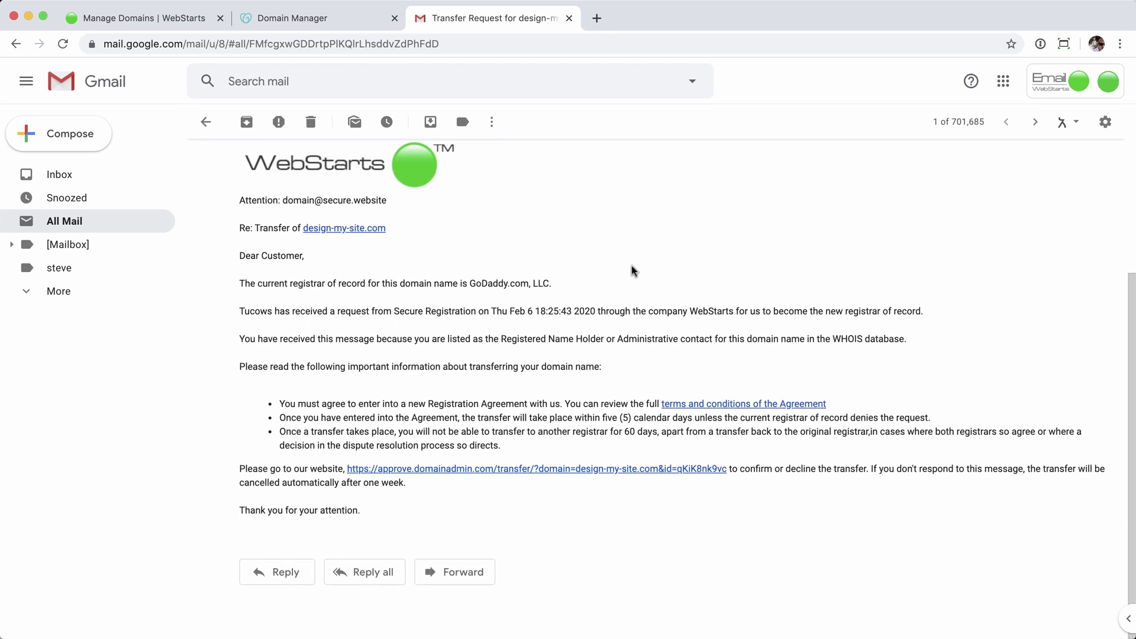
left_click(514, 471)
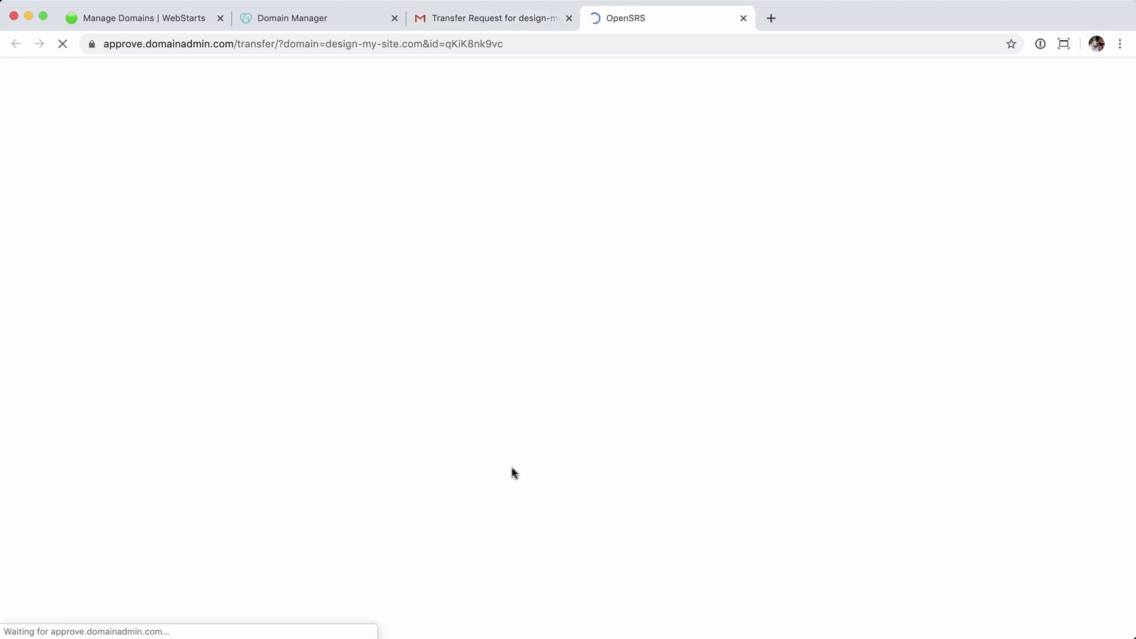
Step: Copy GoDaddy's authorization code into the confirmation form, approving as Registrant
left_click(347, 19)
left_click_drag(222, 259, 331, 258)
key("super+c")
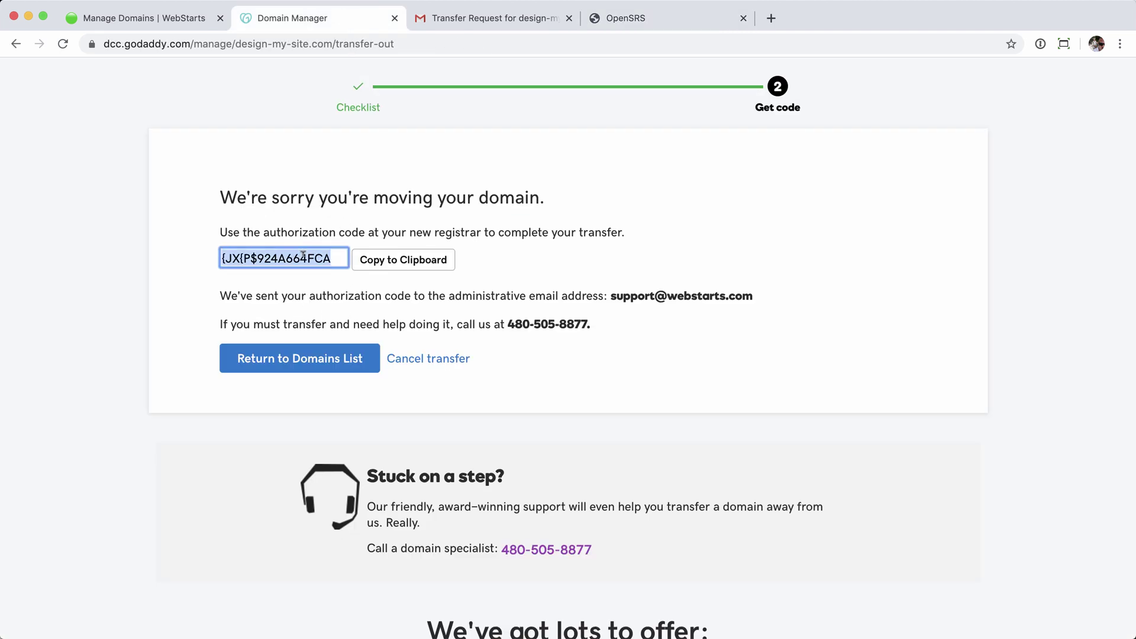
left_click(640, 19)
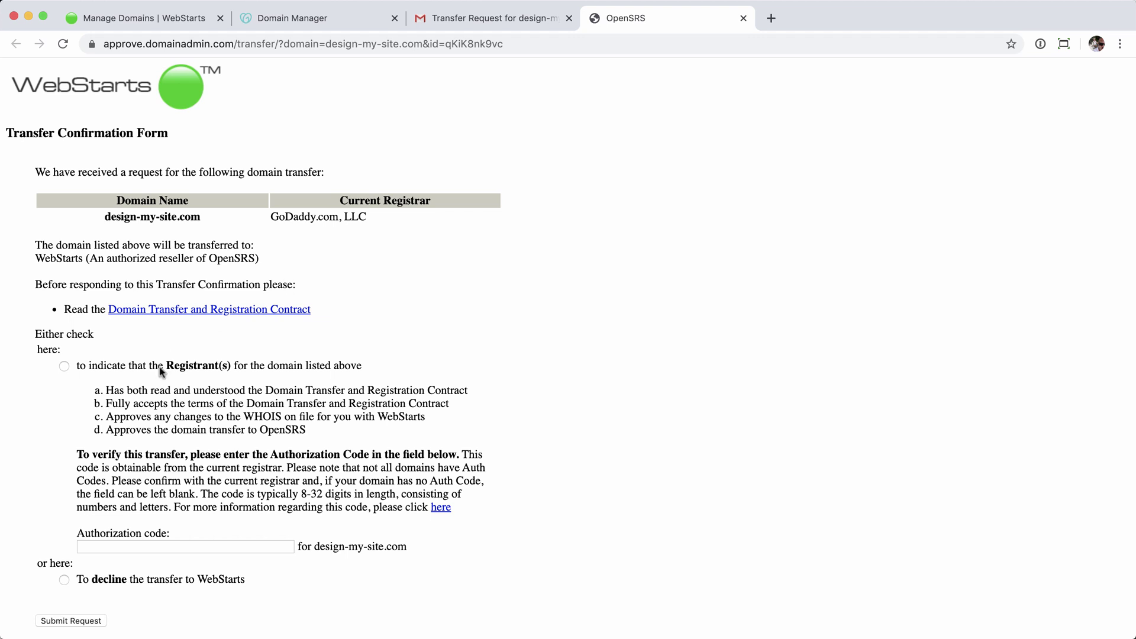
left_click(64, 368)
left_click(204, 545)
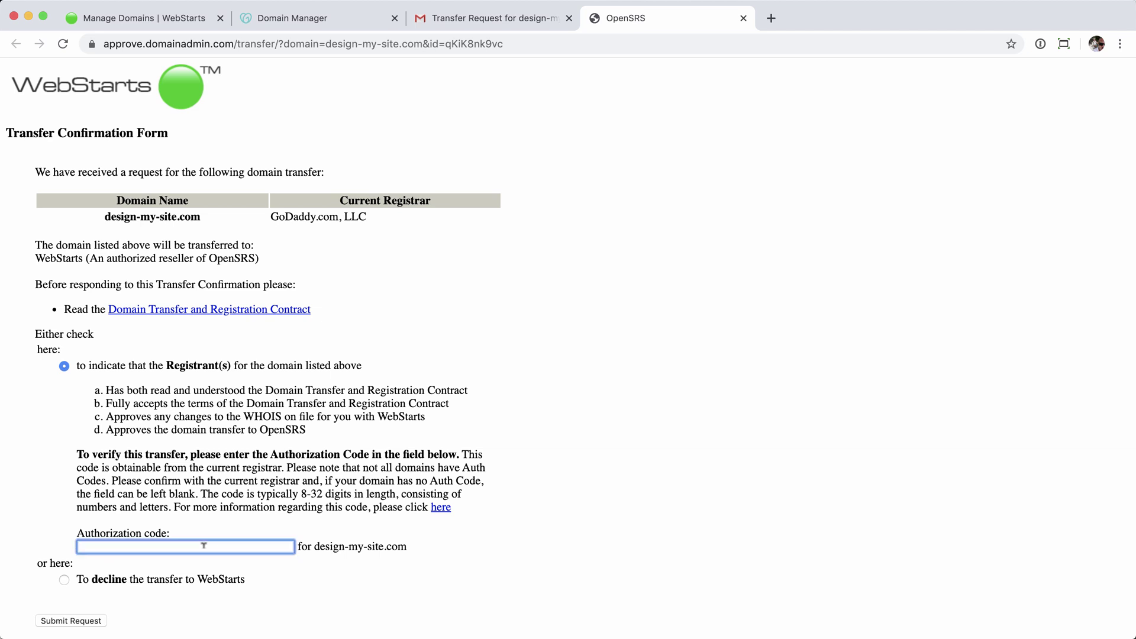
key("super+v")
Step: Submit the transfer approval, close the receipt tab and archive the Transfer Request e-mail
left_click(68, 622)
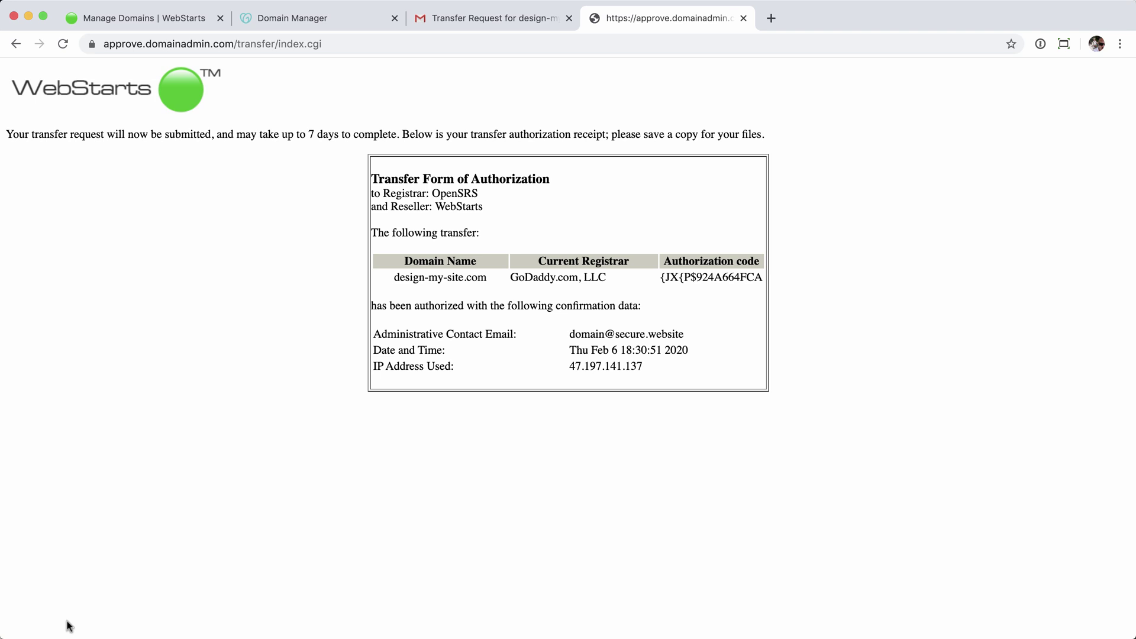
left_click(743, 19)
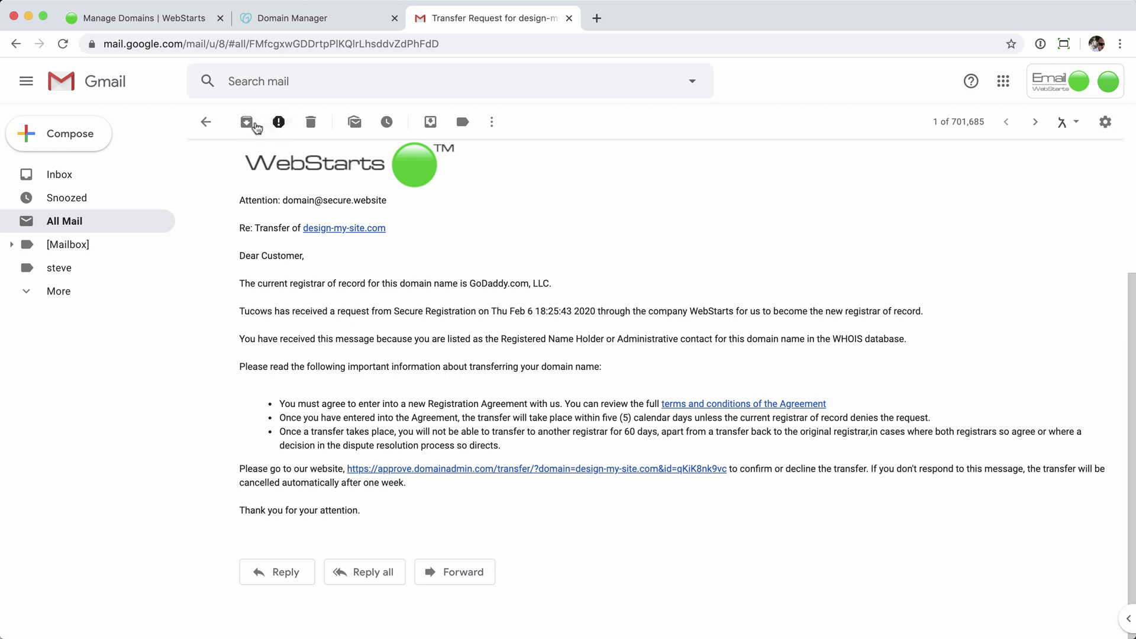
left_click(248, 123)
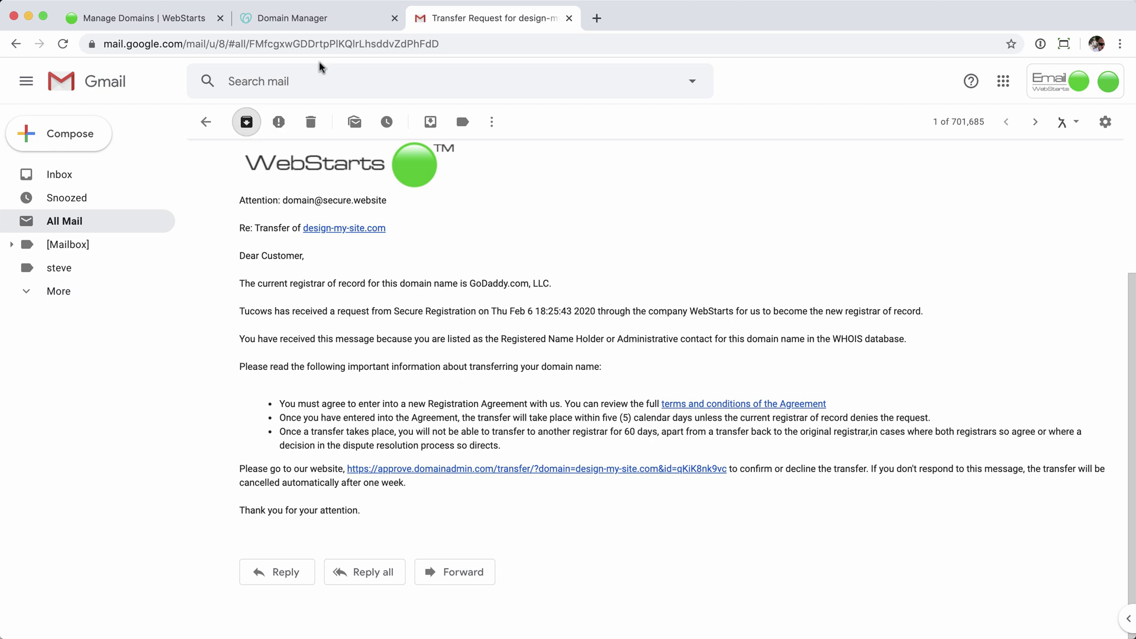
Step: View GoDaddy's All Domains list, then return to the WebStarts dashboard for design-my-site.com
left_click(325, 18)
left_click(83, 170)
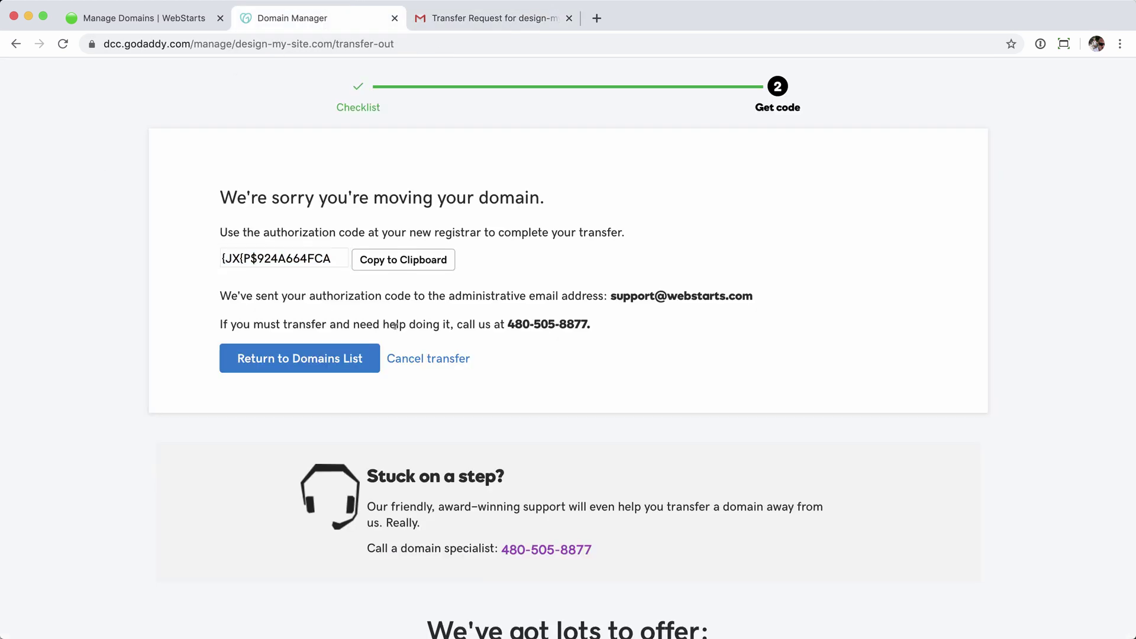
scroll(393, 329, "up", 5)
left_click(190, 137)
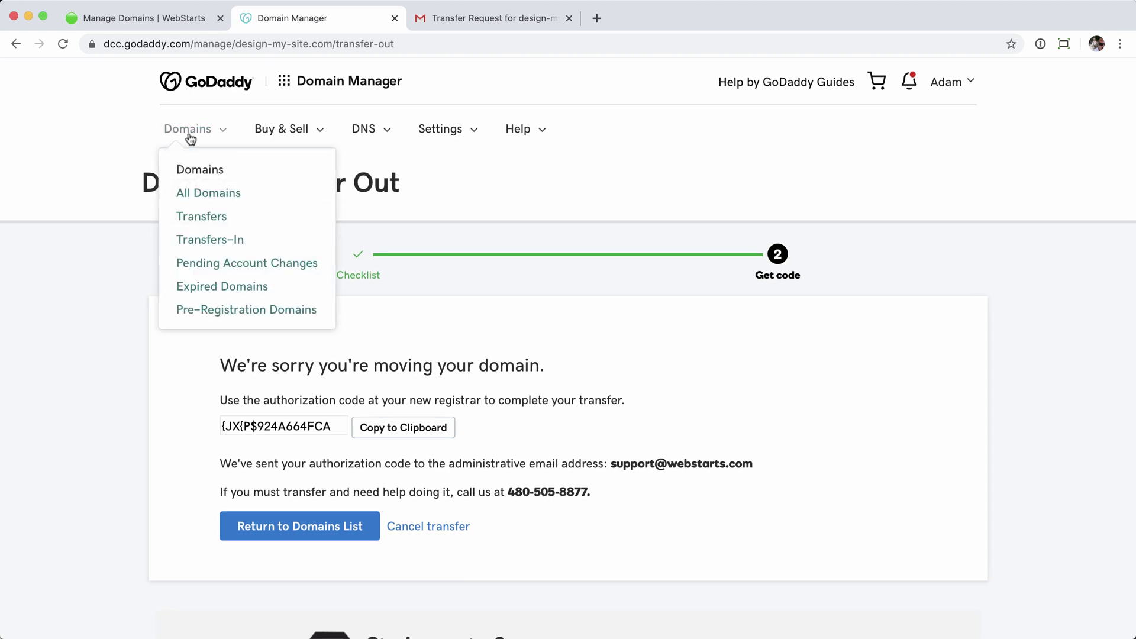
left_click(193, 190)
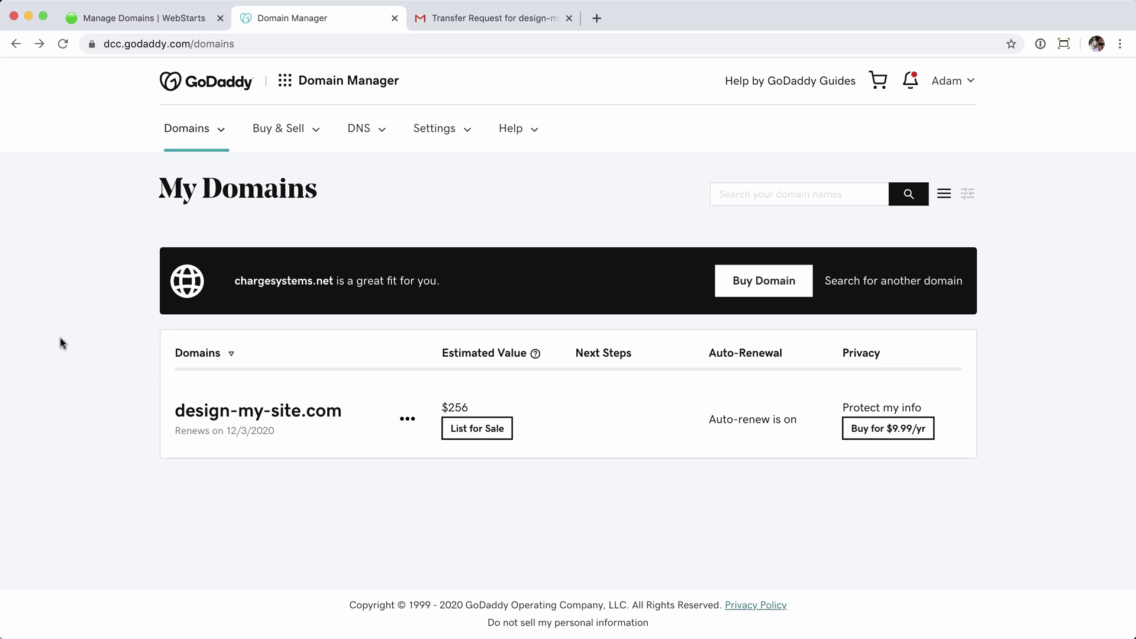
left_click(131, 23)
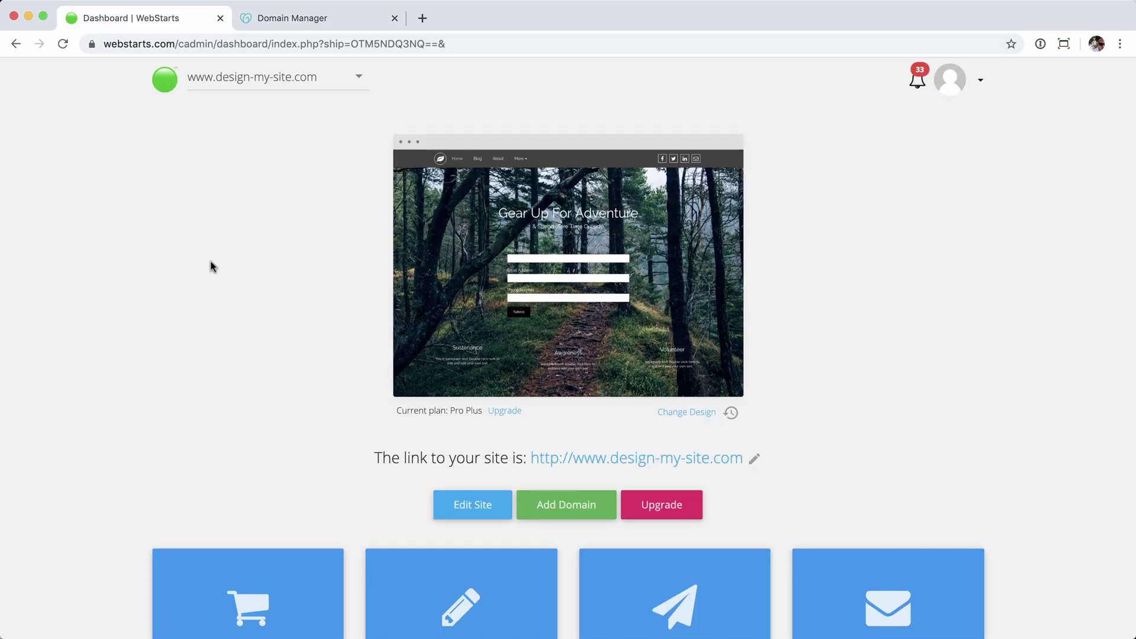